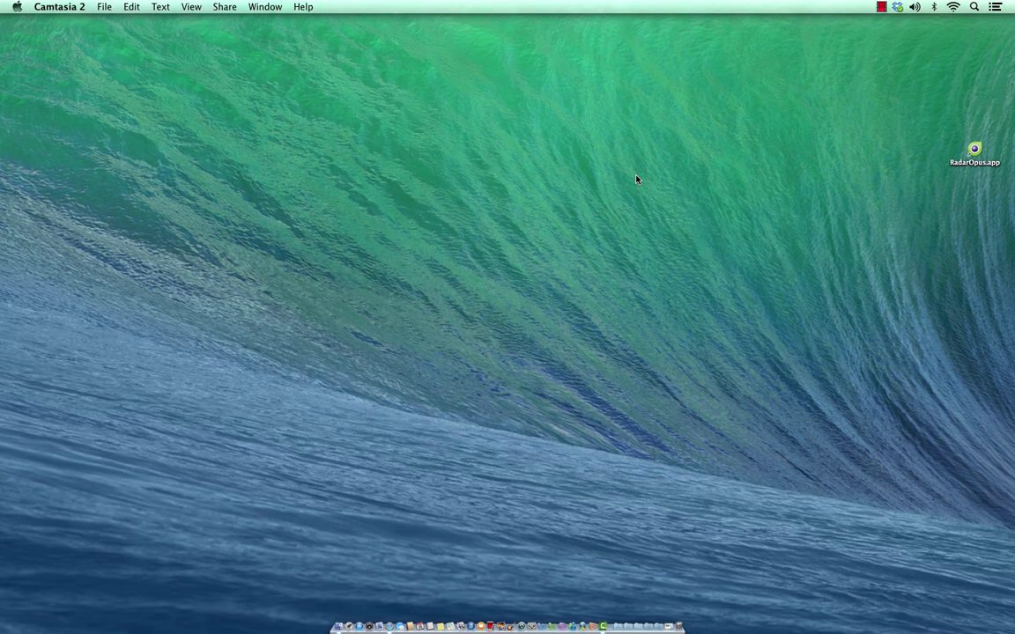
Step: Bring the Safari window back from the Dock, showing the wibu.com homepage
left_click(391, 619)
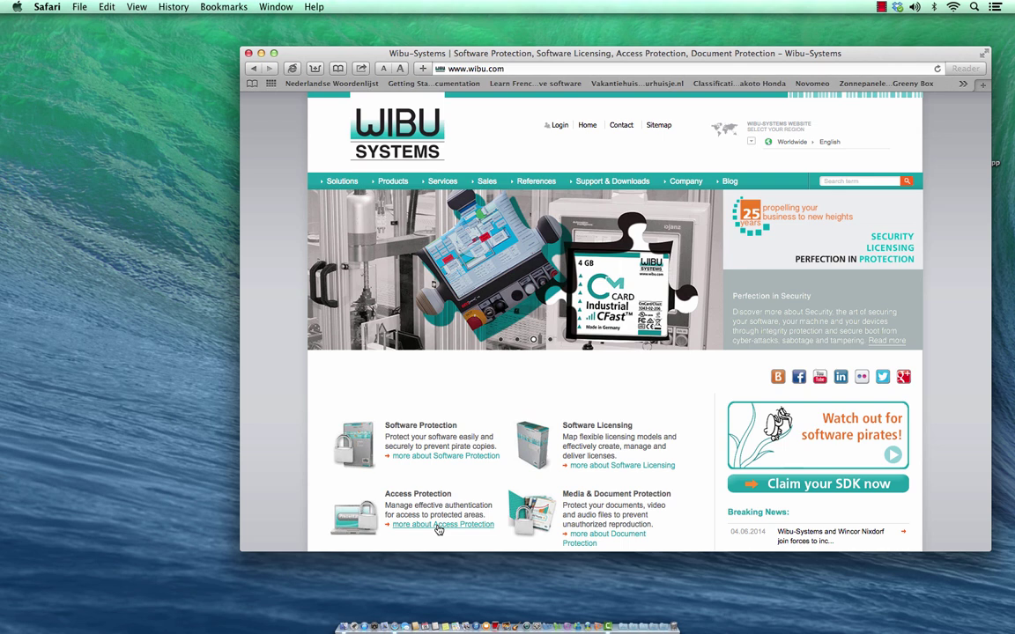
left_click(518, 69)
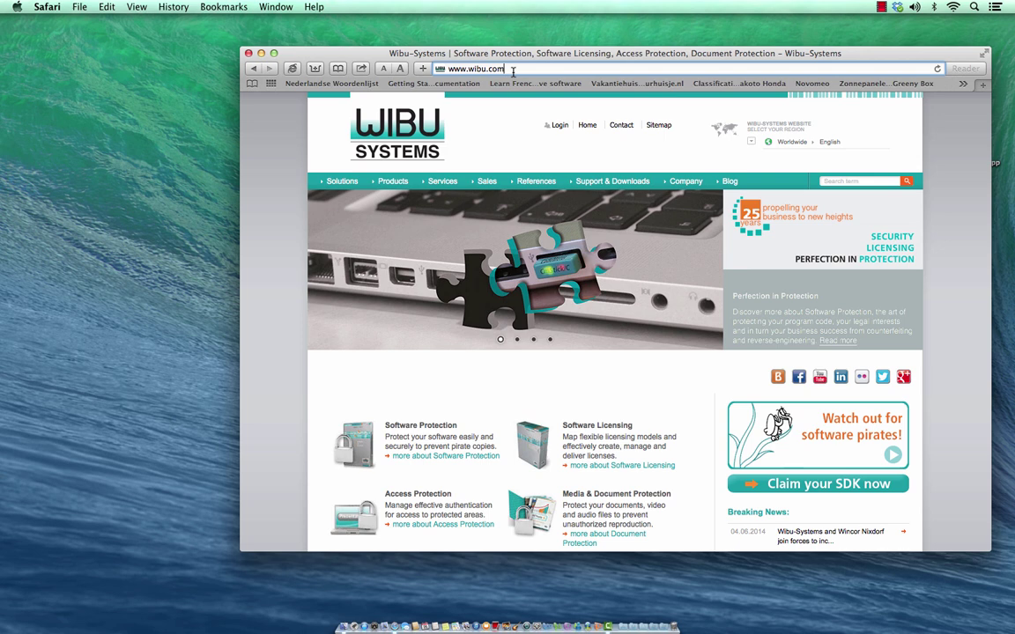
key("Return")
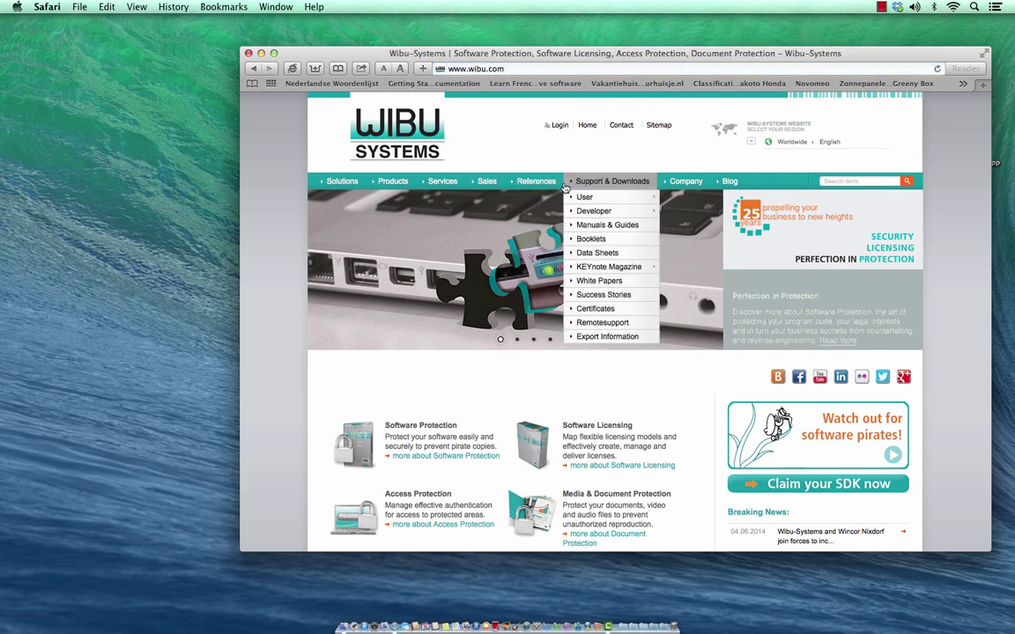
mouse_move(612, 181)
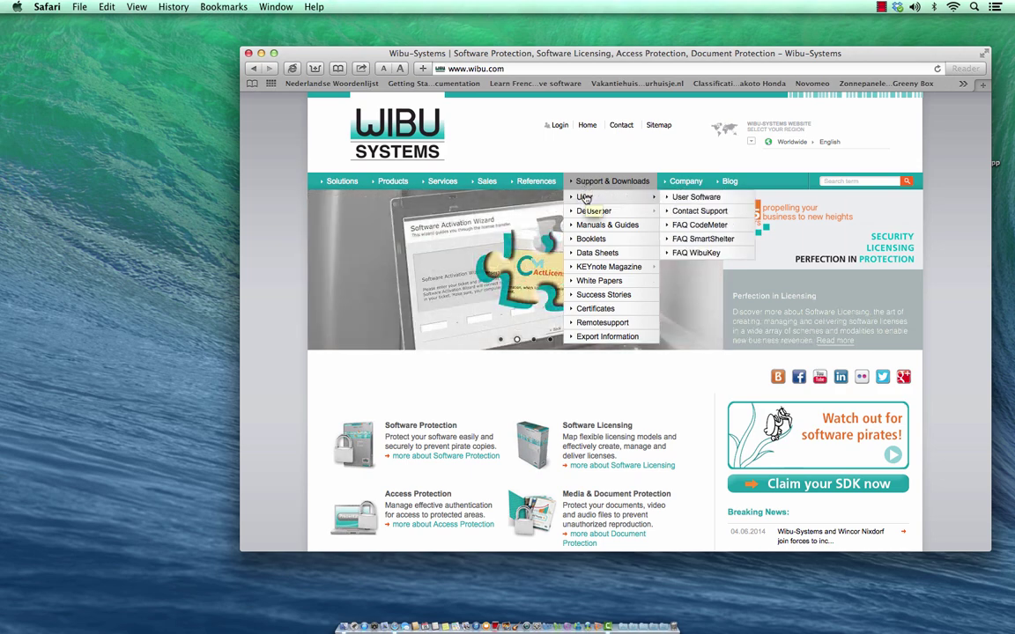
mouse_move(584, 196)
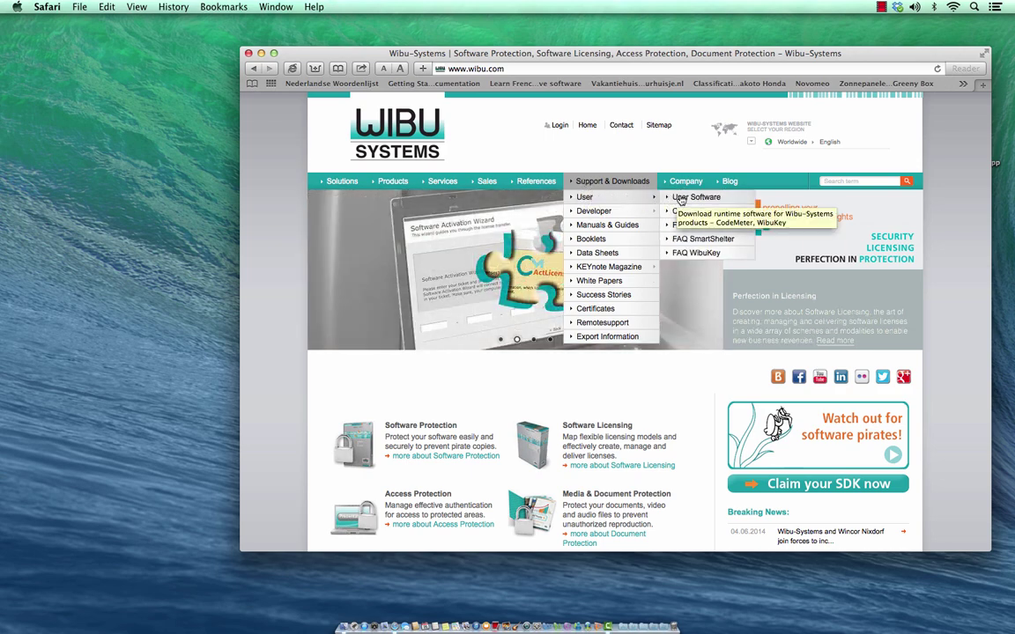
Step: Go to the User Software page listing CodeMeter Runtime for Windows and Mac OS
left_click(680, 199)
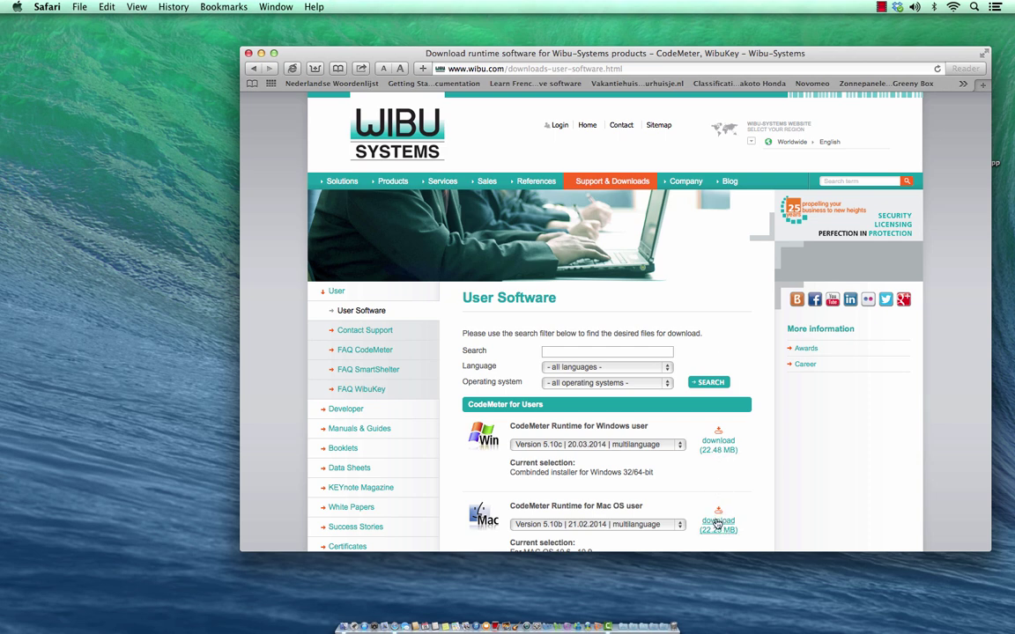
Step: Download CodeMeter Runtime for Mac OS user and confirm CmRuntimeUser_5.10.1239.502.dmg in Downloads
left_click(717, 522)
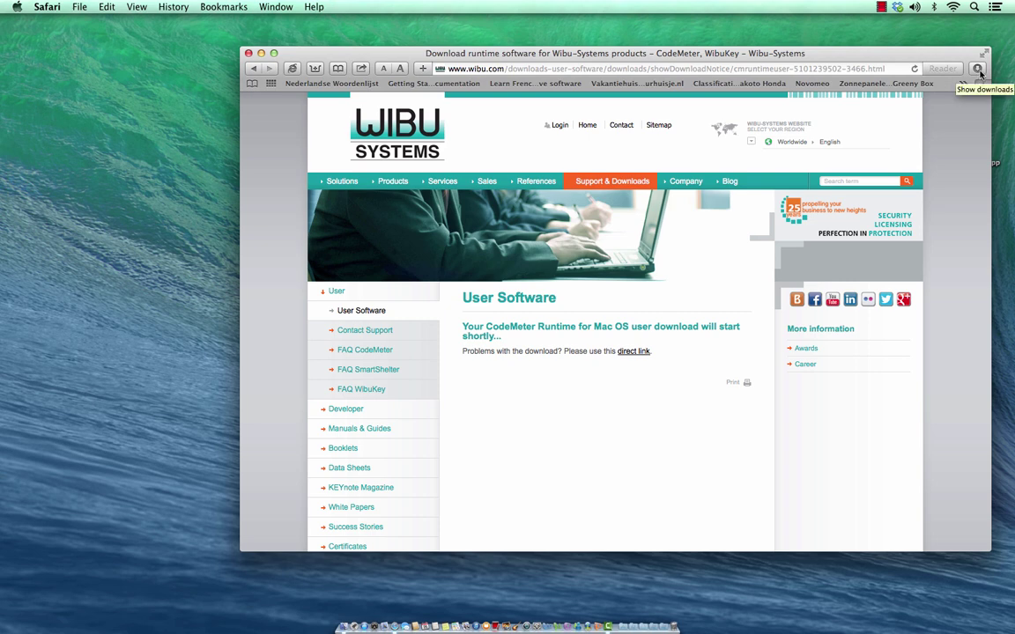
left_click(978, 70)
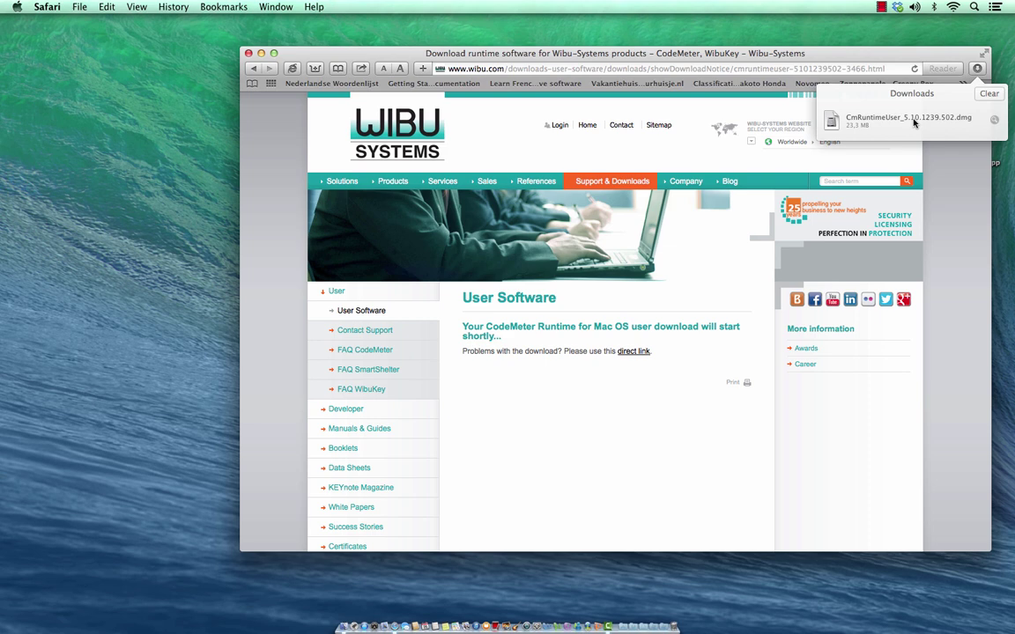
Step: Mount the CodeMeter dmg and launch CmInstall.pkg from the CM-Install window
double_click(914, 122)
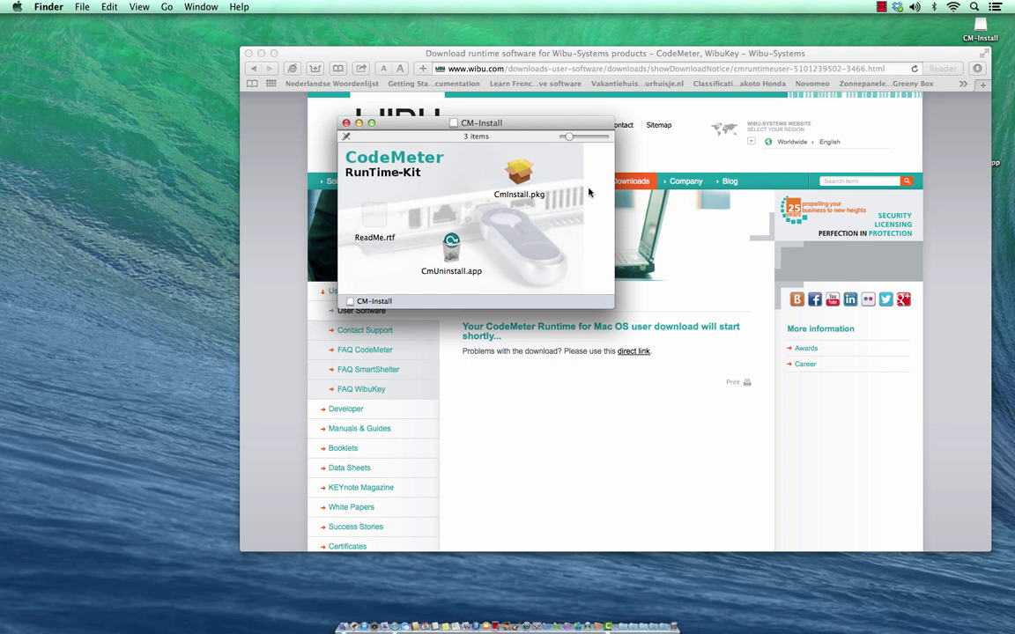
double_click(528, 176)
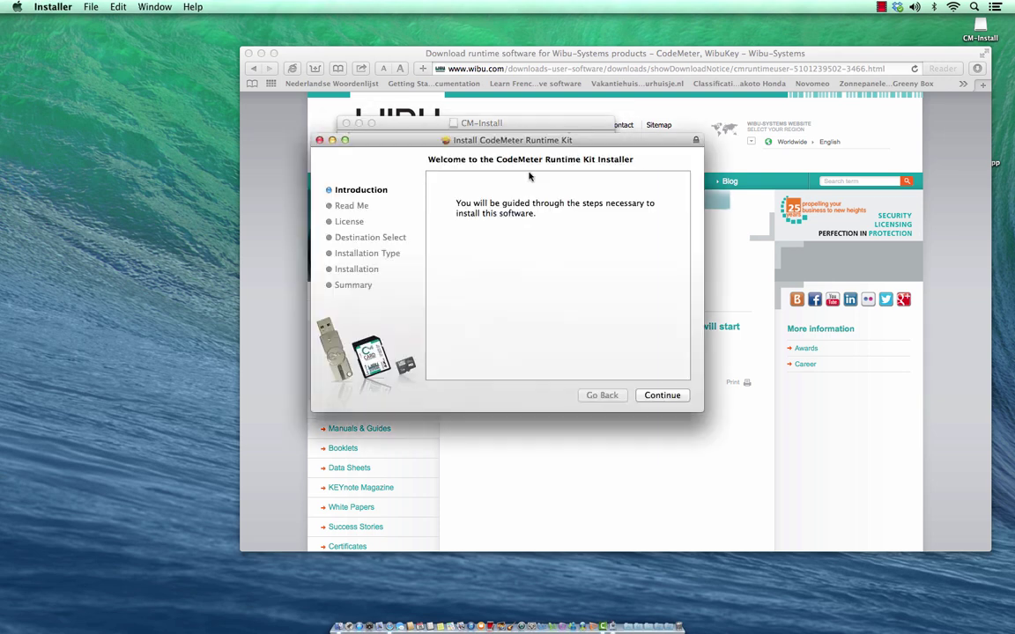
Step: Move past the Introduction and Read Me pages and agree to the licence terms
left_click(661, 396)
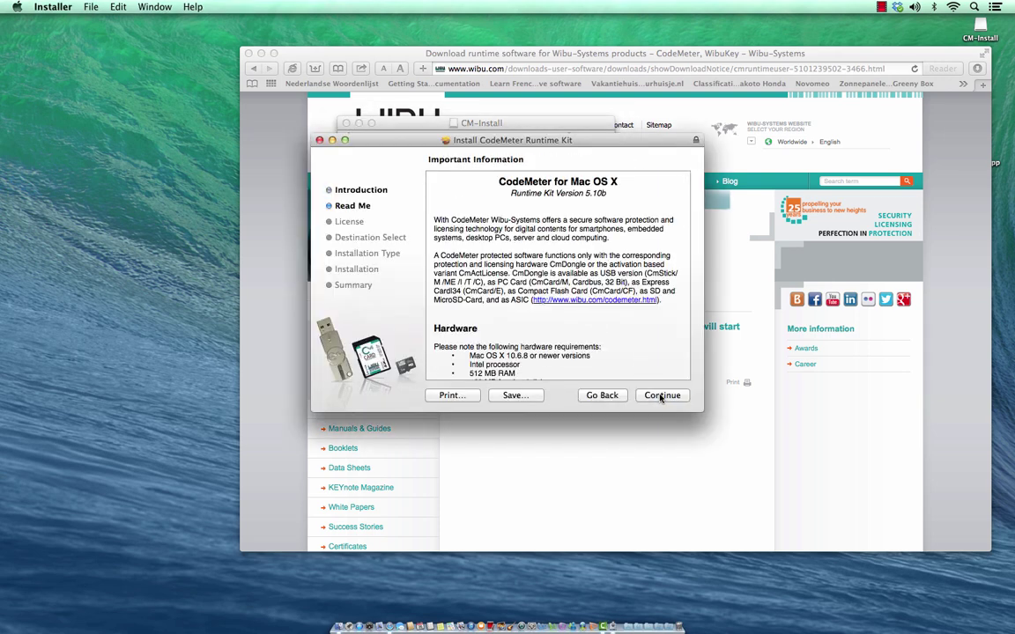
left_click(660, 397)
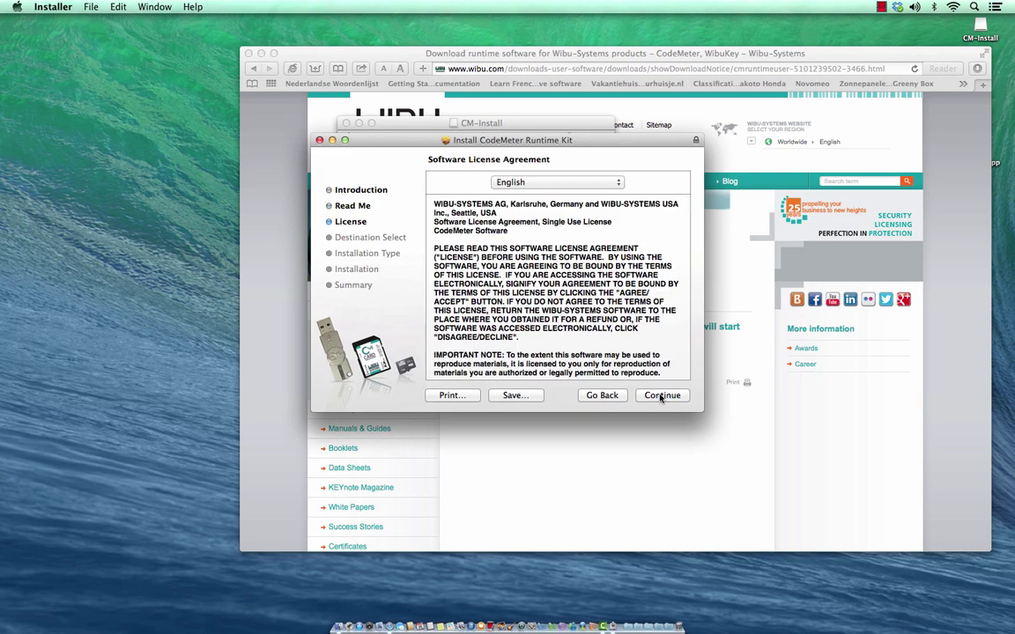
left_click(661, 396)
left_click(633, 243)
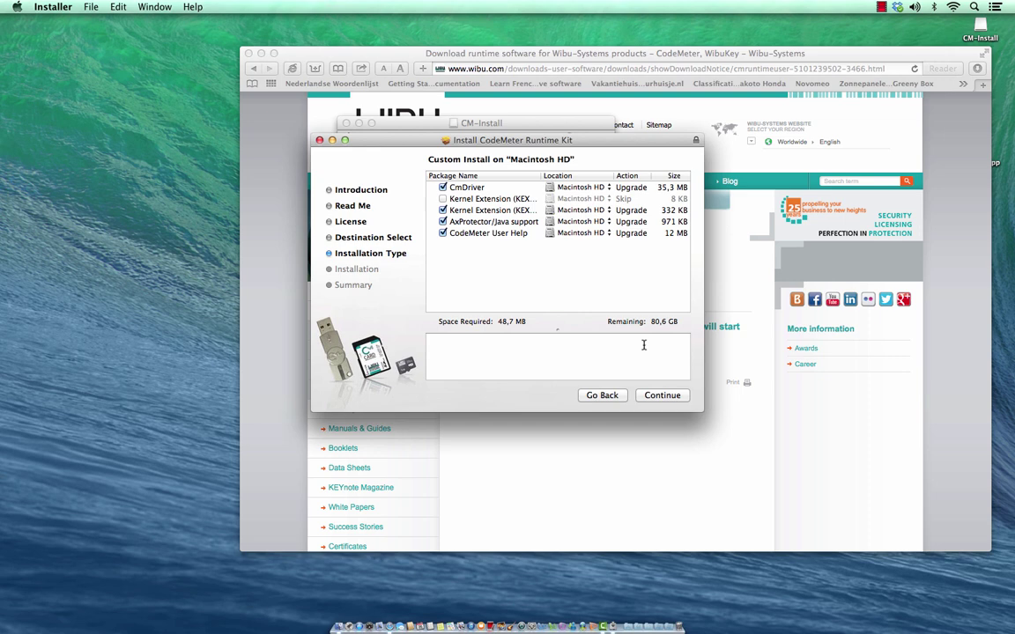
Step: Install with the default package selection, authorising with the administrator password
left_click(656, 397)
left_click(662, 397)
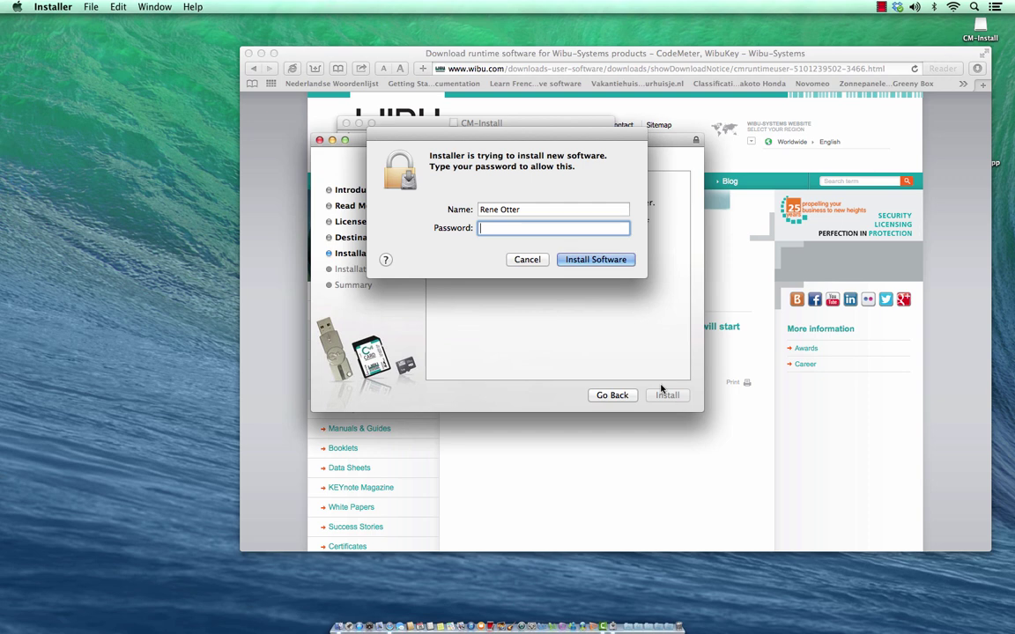
type("•••••••")
type("•")
left_click(621, 266)
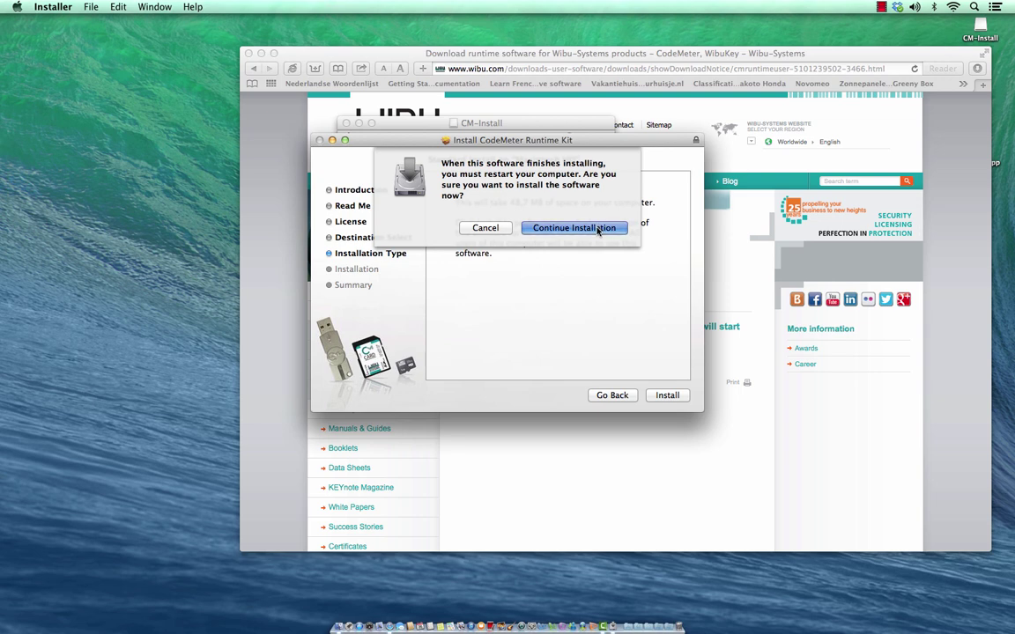
Step: Confirm the restart-required installation and let CodeMeter Runtime Kit finish installing
left_click(598, 228)
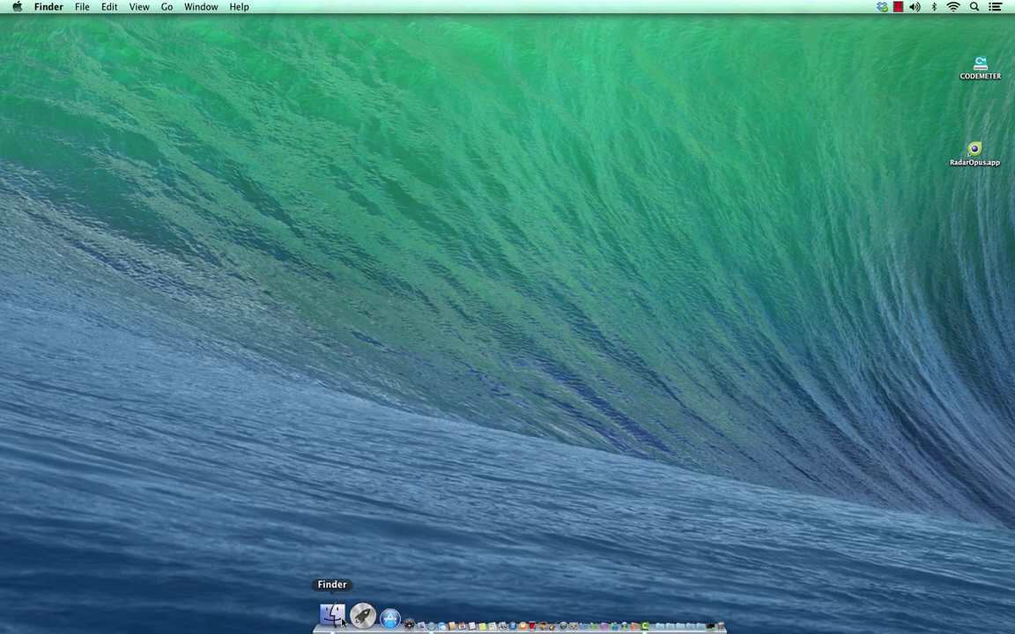
Step: Show the Applications folder in Finder, scrolled to the top with CodeMeter.app listed
left_click(343, 618)
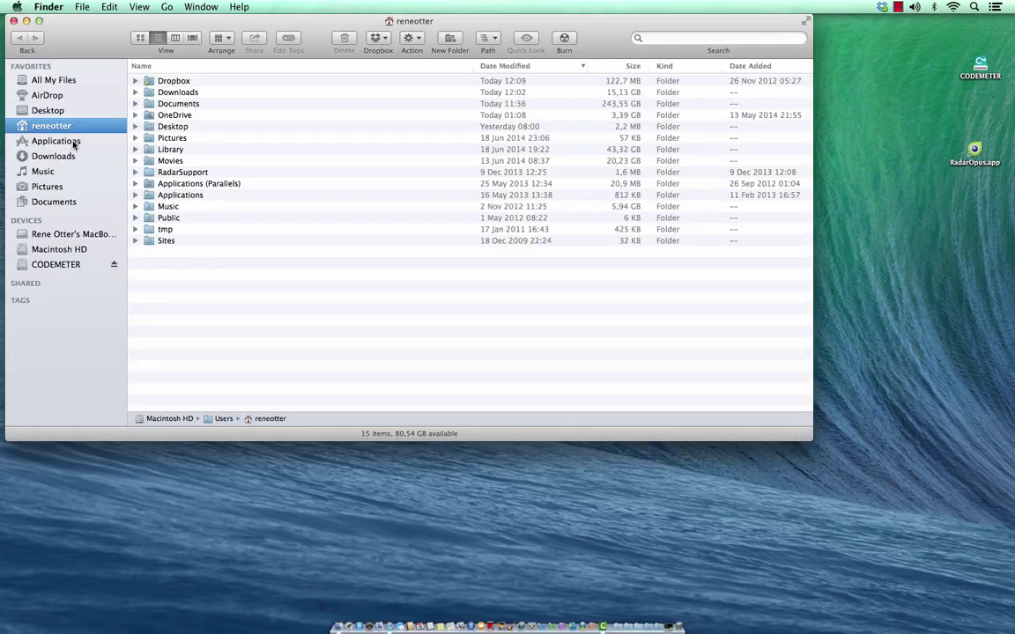
left_click(74, 143)
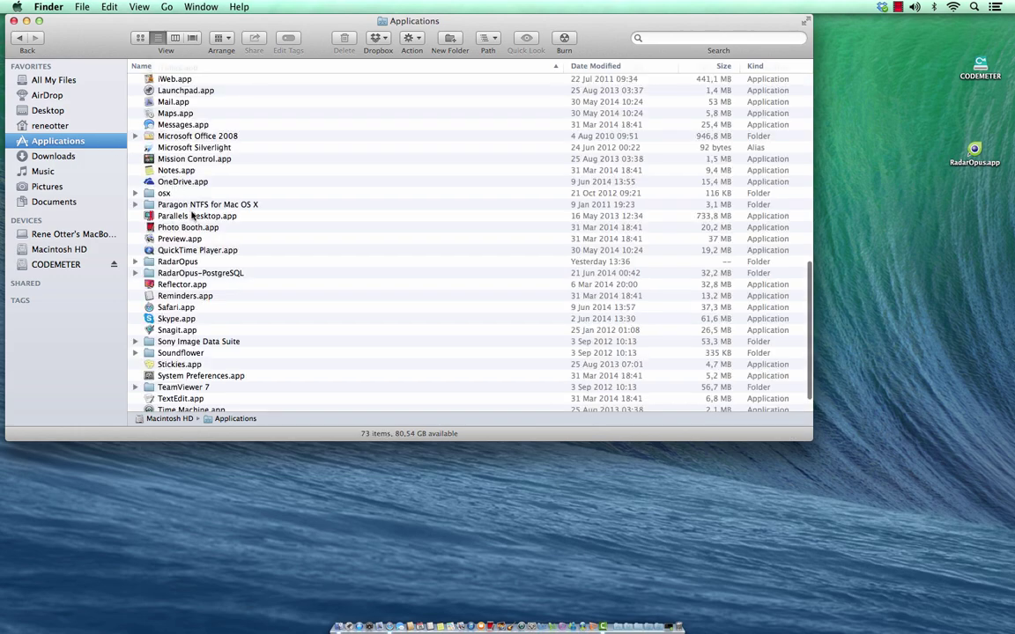
scroll(181, 166, "up", 15)
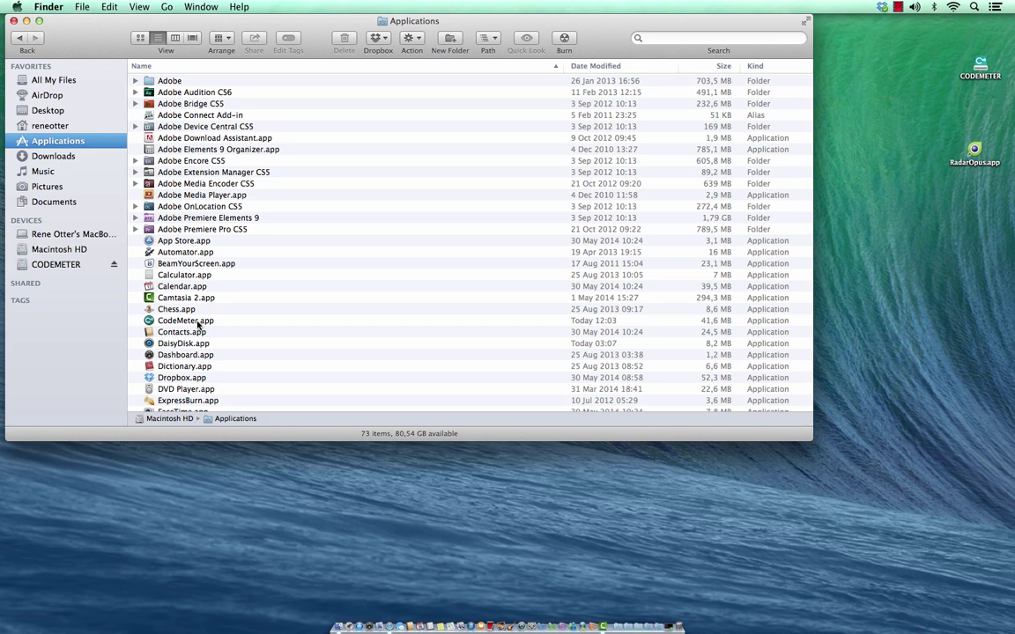
Step: Launch CodeMeter.app and run the firmware update check beside the CmStick version
double_click(196, 325)
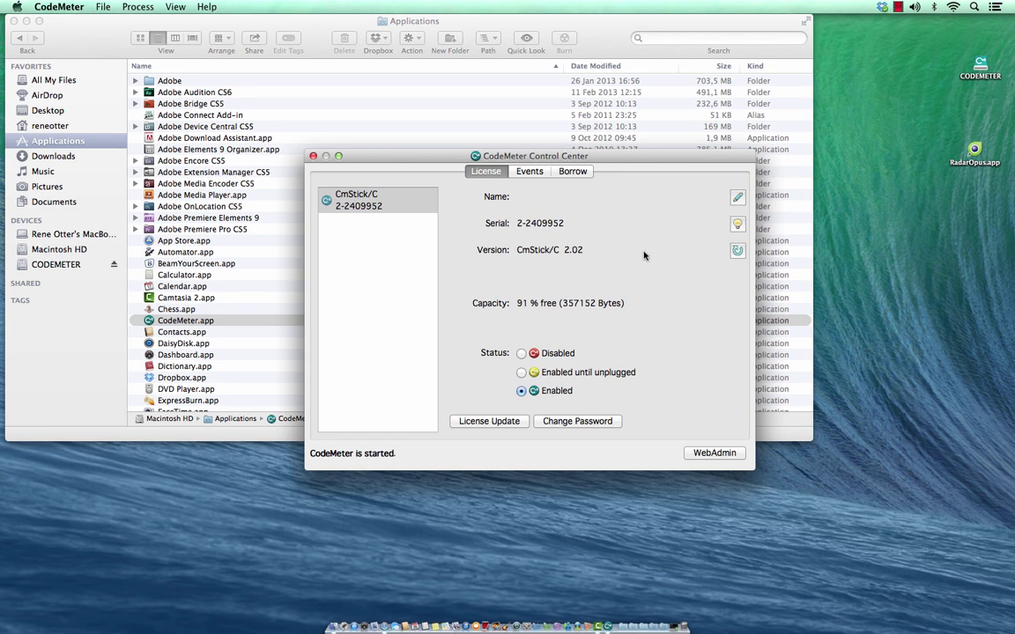
left_click(737, 252)
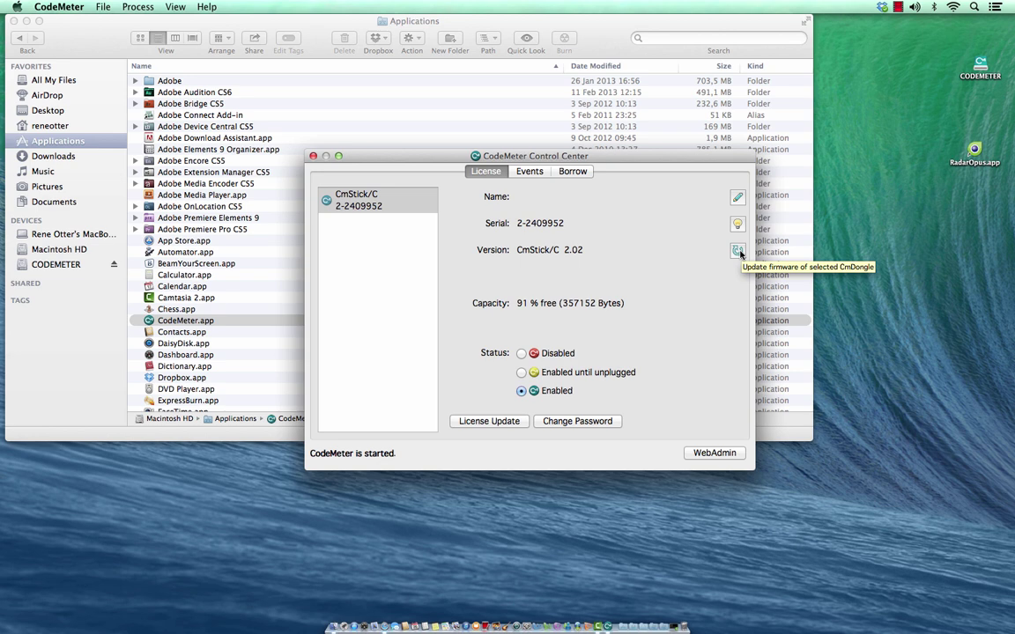
left_click(738, 252)
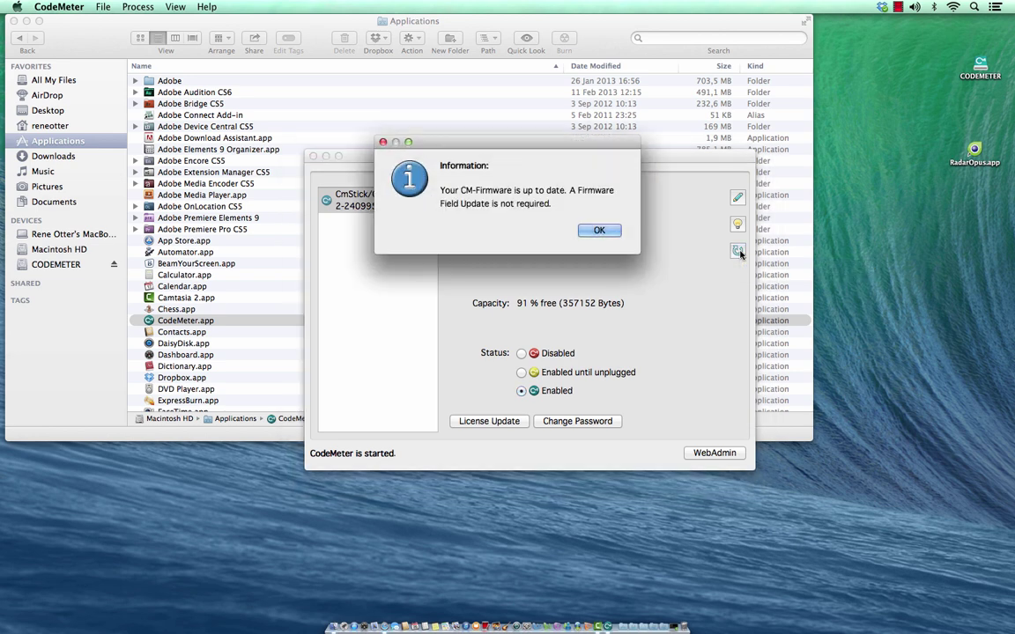
Step: Dismiss the firmware up-to-date message and close CodeMeter Control Center and Finder
left_click(599, 229)
left_click(313, 157)
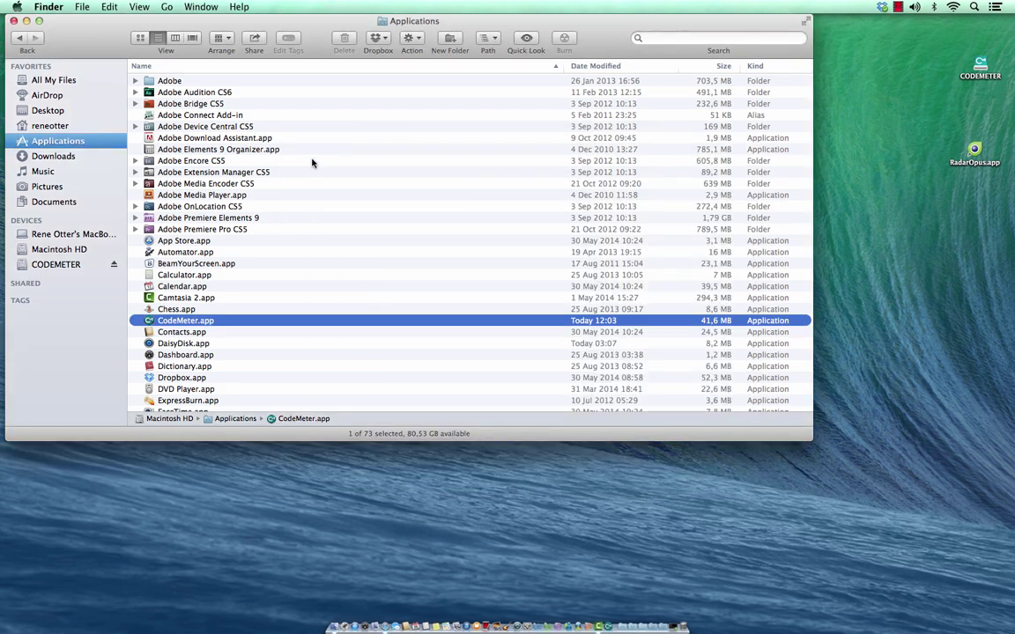
left_click(15, 20)
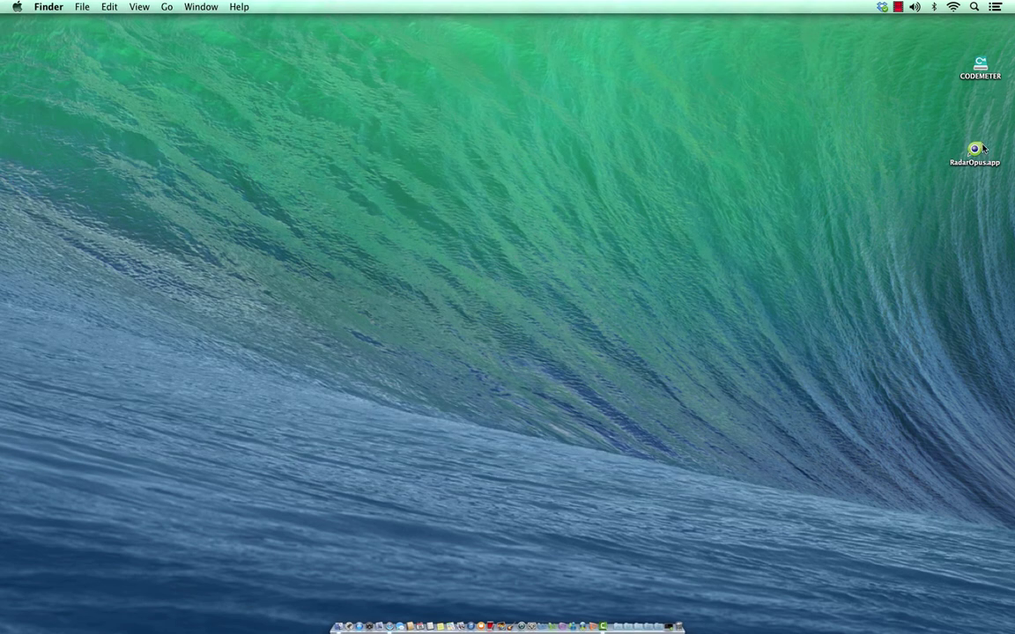